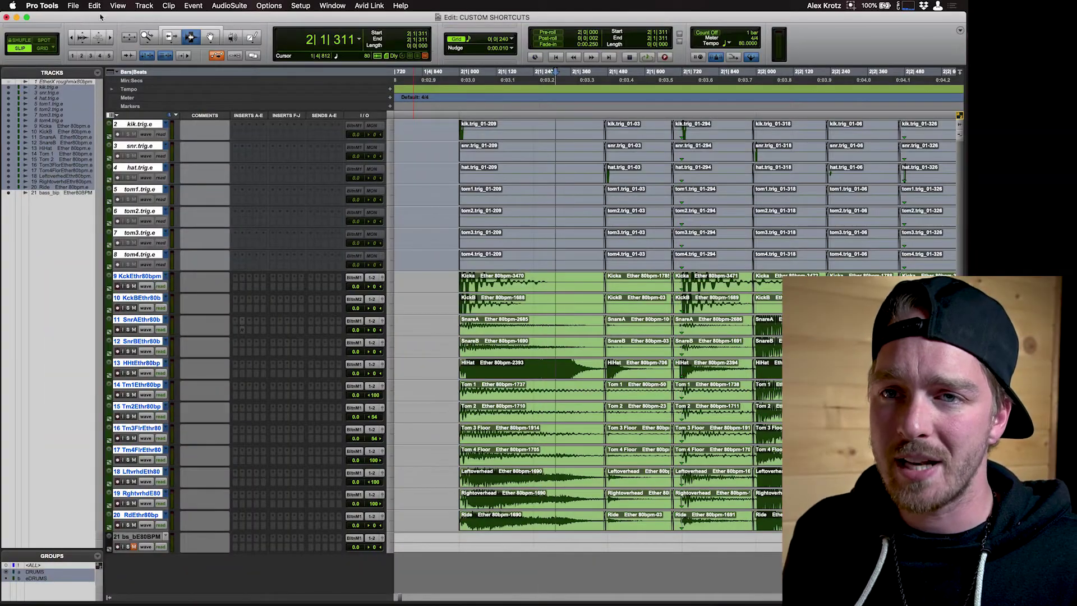
Step: Check Pro Tools' fade commands, then open System Preferences' Keyboard App Shortcuts list
{"action": "left_click", "coordinate": [94, 6]}
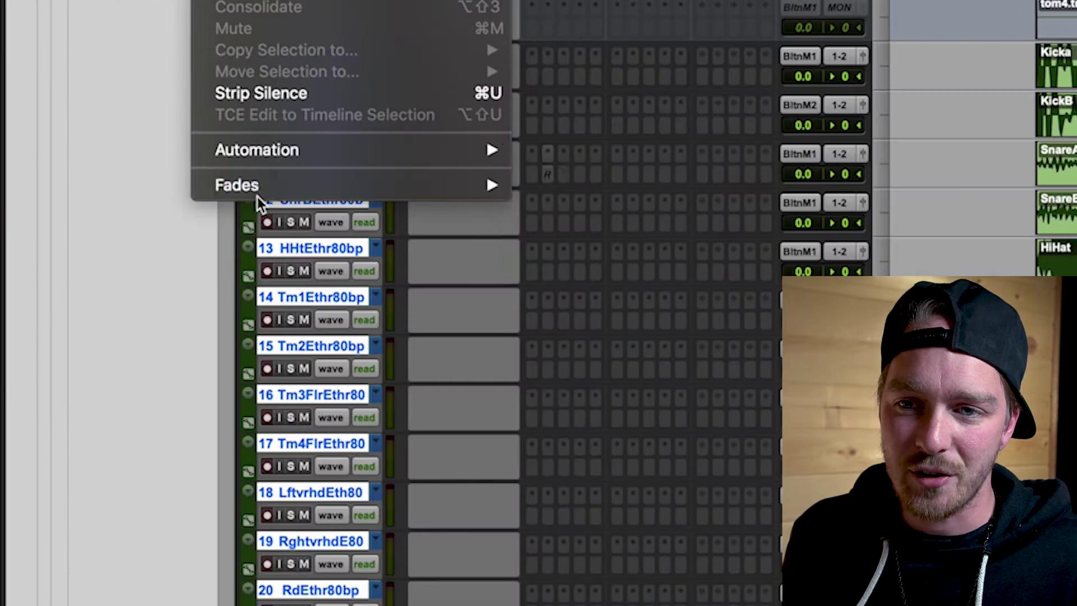
{"action": "mouse_move", "coordinate": [258, 191]}
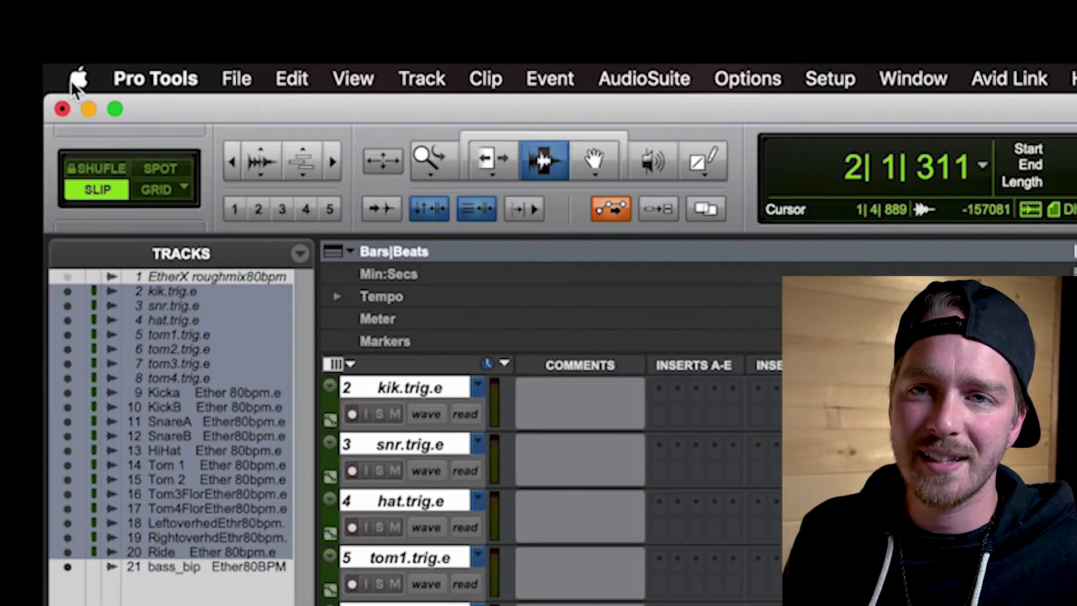
{"action": "left_click", "coordinate": [11, 7]}
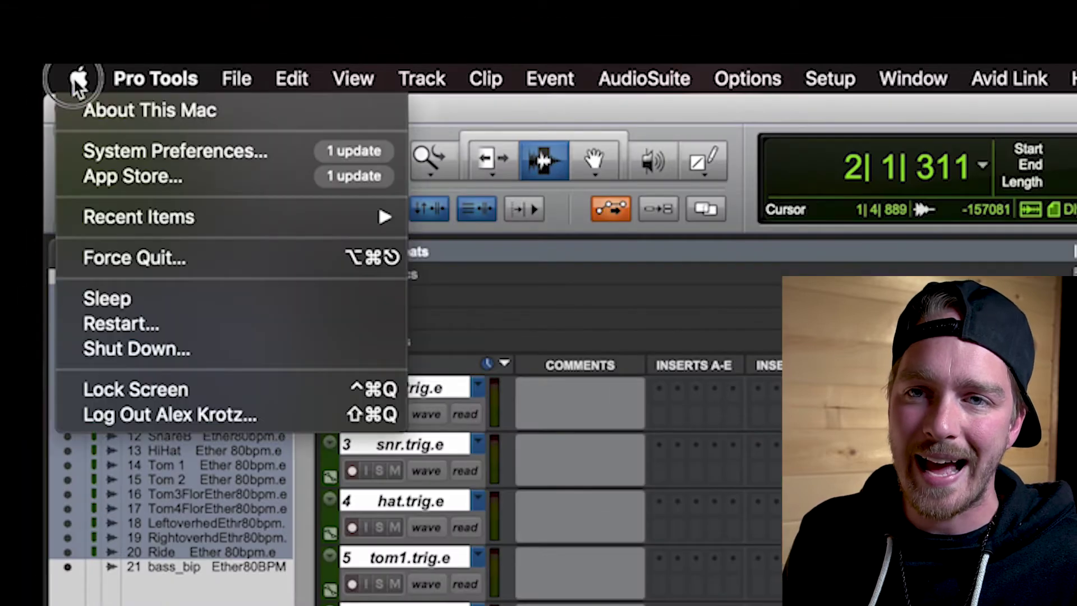
{"action": "left_click", "coordinate": [163, 145]}
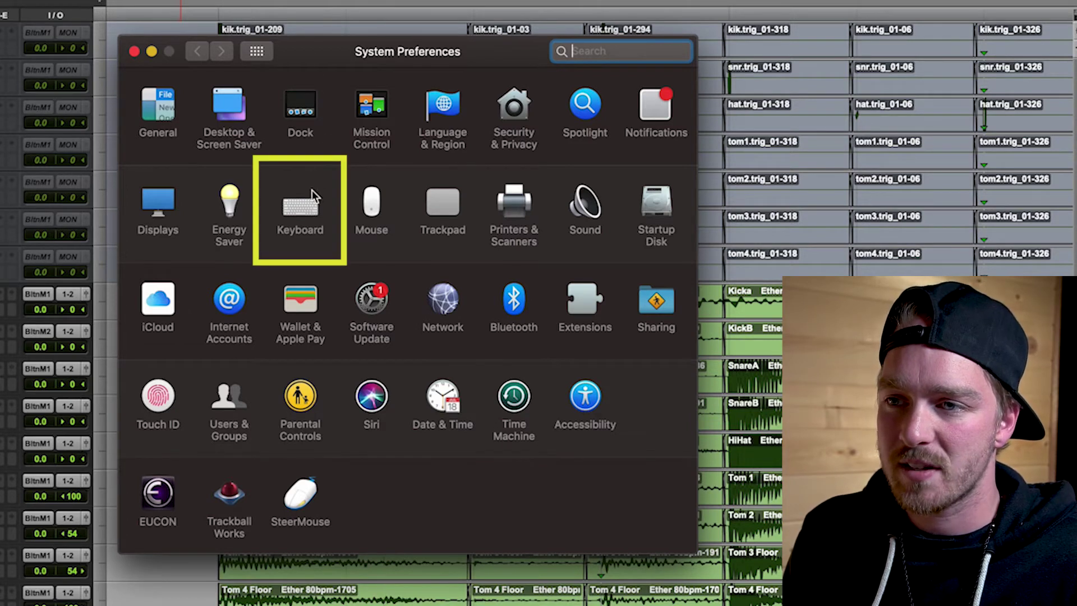
{"action": "left_click", "coordinate": [303, 214]}
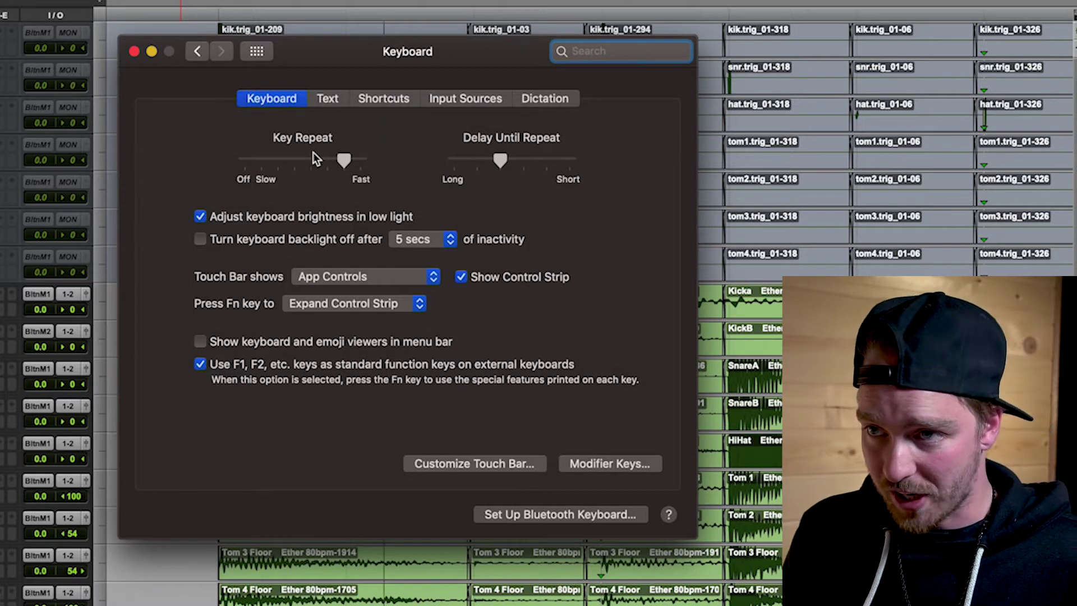
{"action": "left_click", "coordinate": [395, 106]}
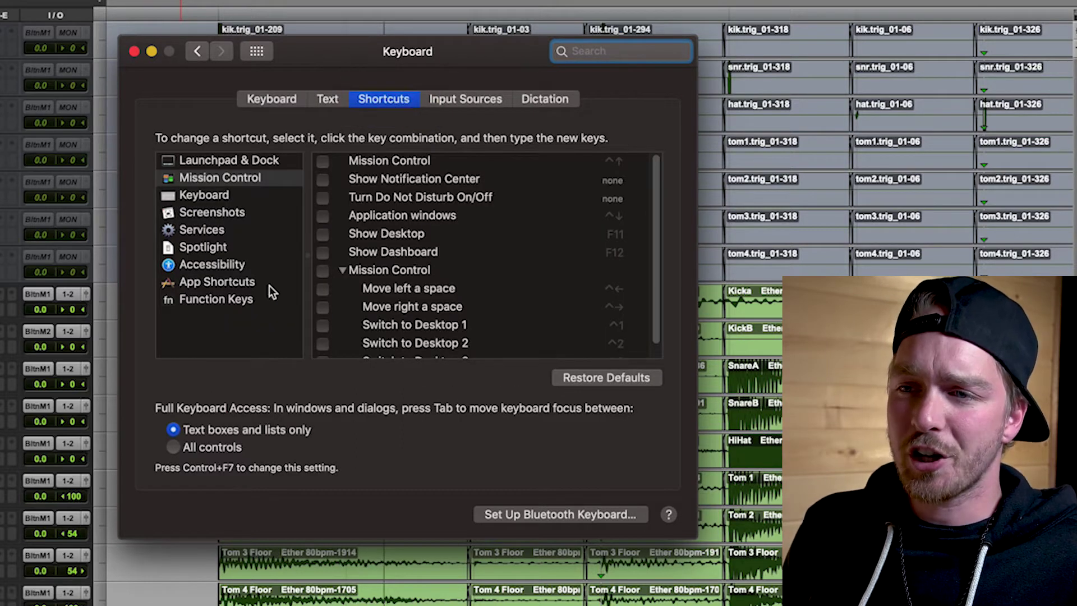
{"action": "left_click", "coordinate": [217, 283]}
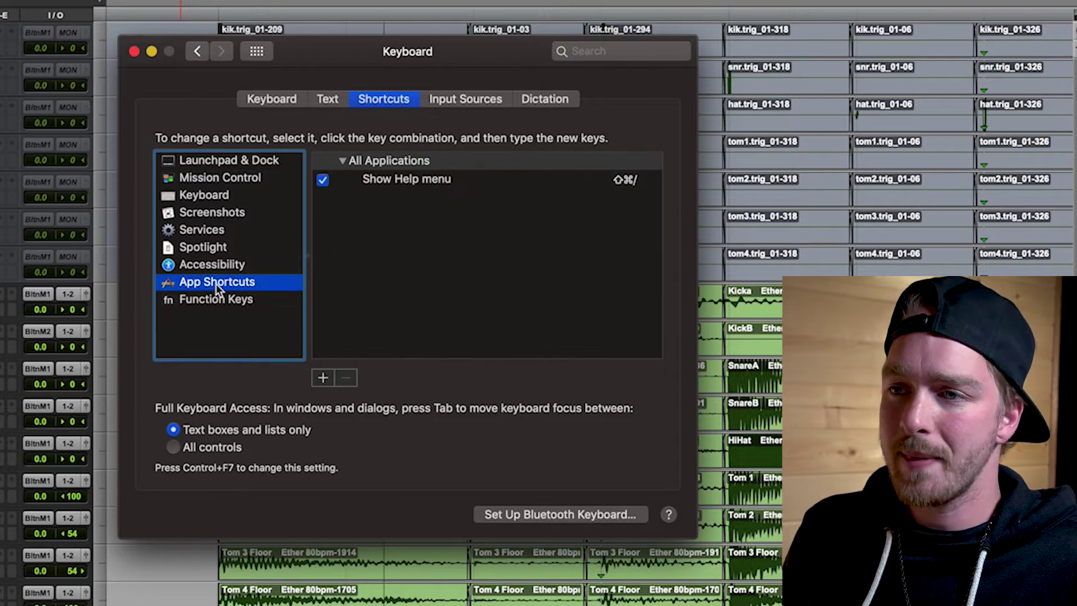
Step: Start a new app shortcut with Pro Tools chosen as its application
{"action": "left_click", "coordinate": [324, 380]}
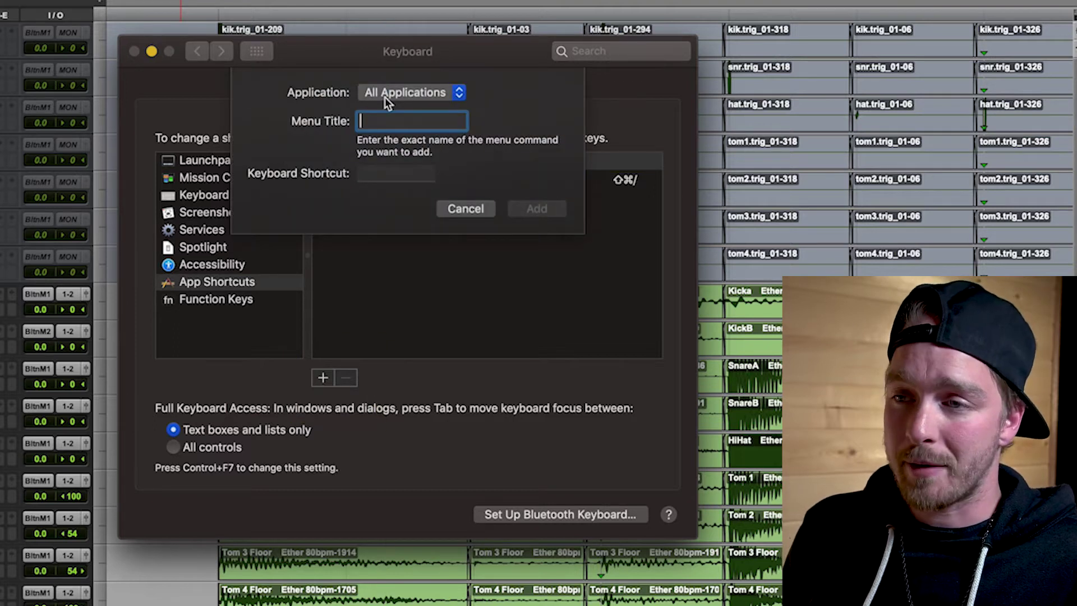
{"action": "left_click", "coordinate": [417, 93]}
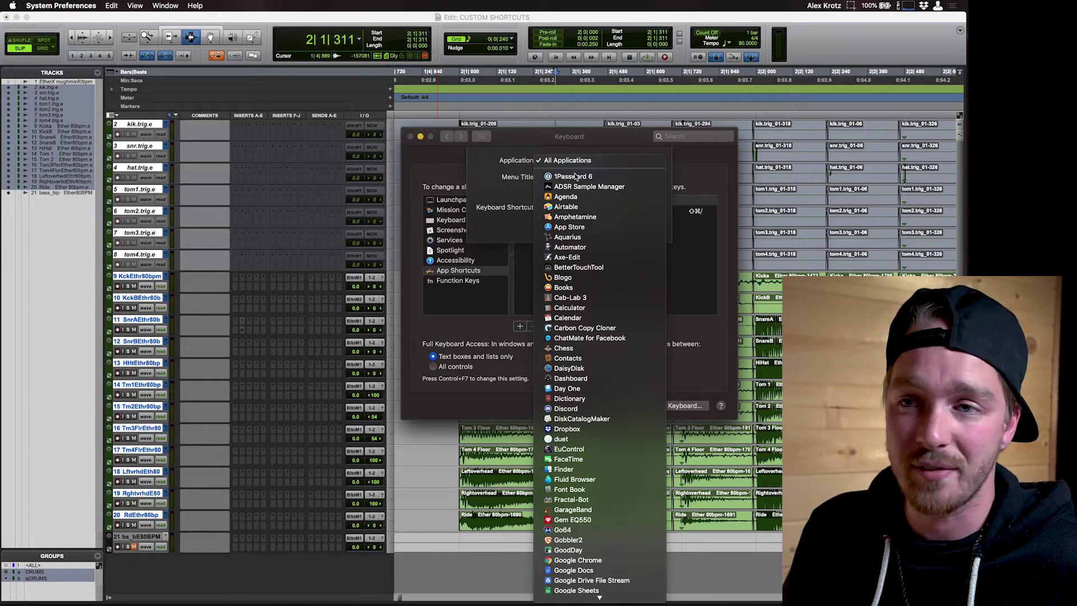
{"action": "scroll", "coordinate": [601, 258], "scroll_direction": "down", "scroll_amount": 5}
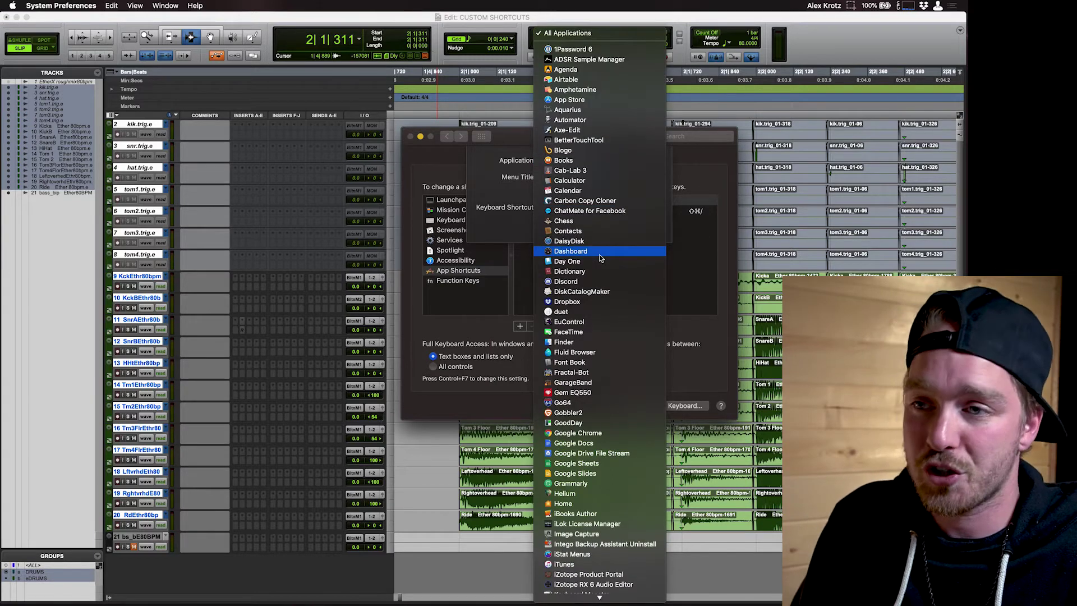
{"action": "type", "text": "pro"}
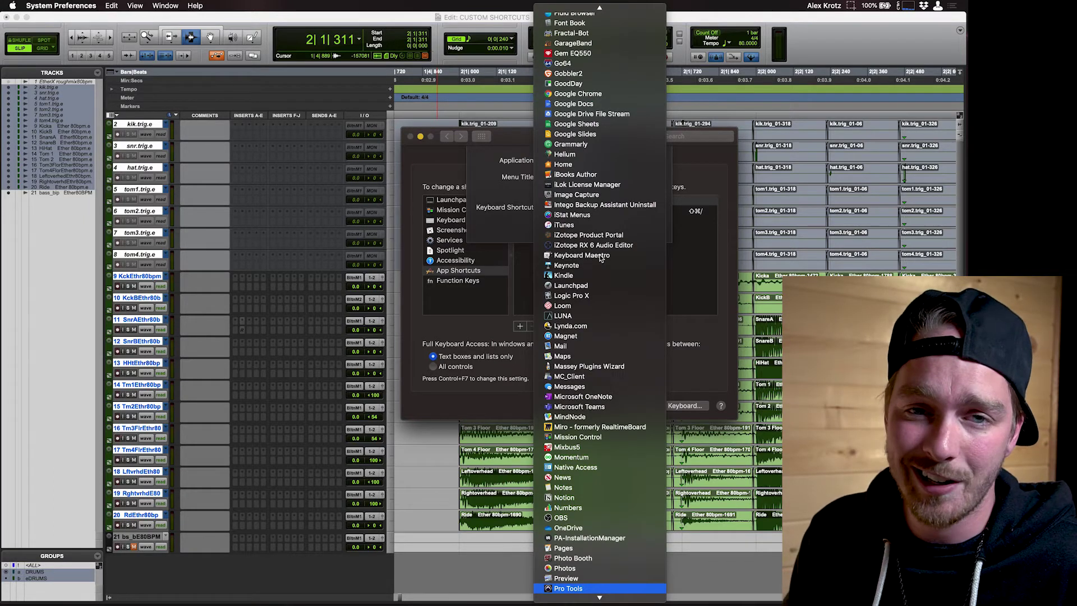
{"action": "key", "text": "Return"}
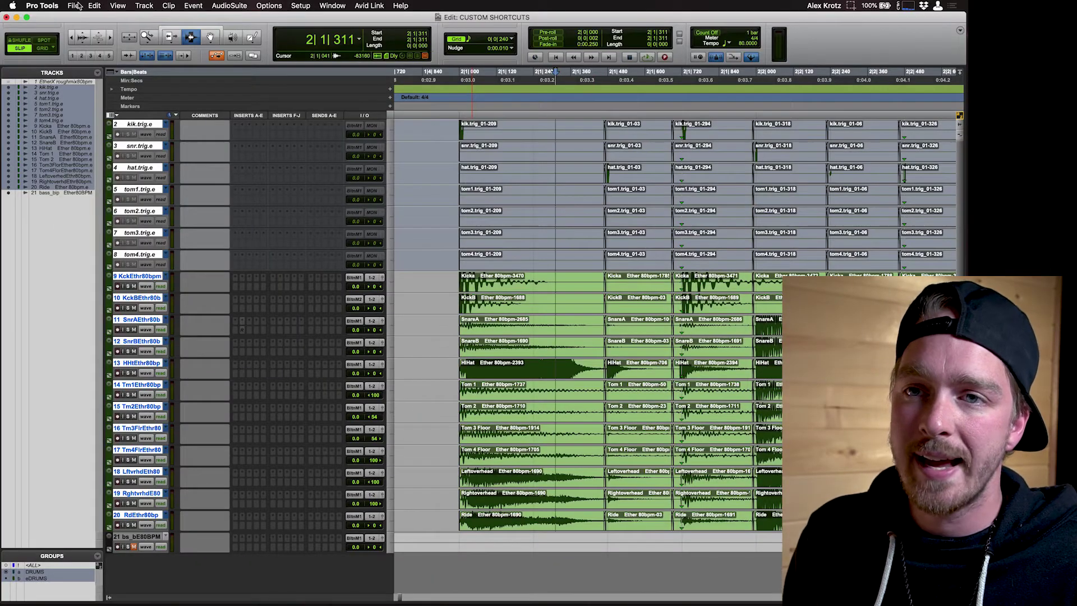
Step: Add a Pro Tools shortcut mapping the 'Delete' menu command to Shift-Command-D
{"action": "left_click", "coordinate": [94, 6]}
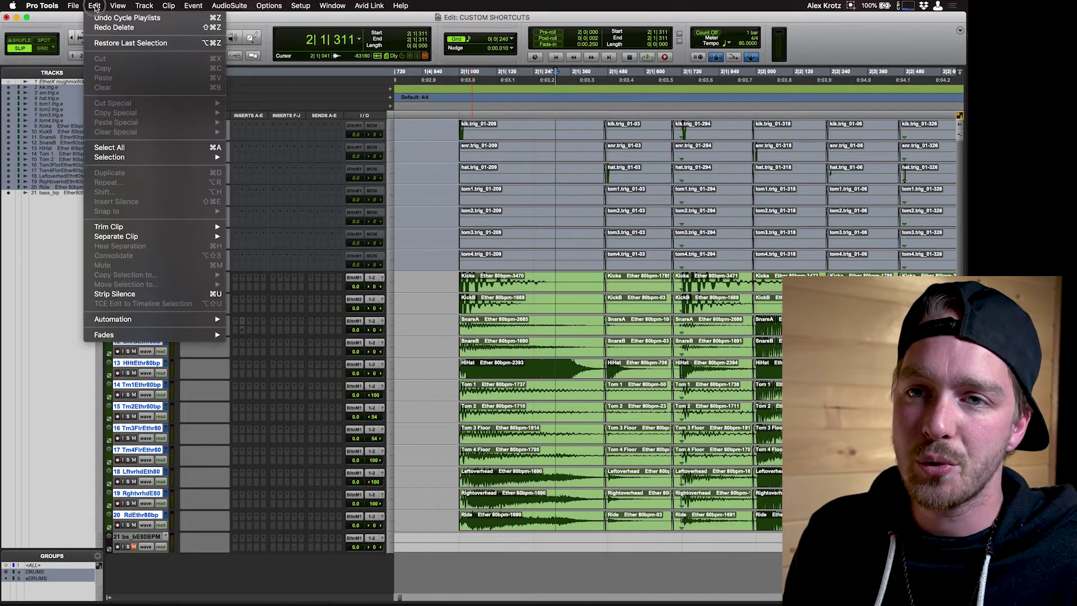
{"action": "mouse_move", "coordinate": [131, 340]}
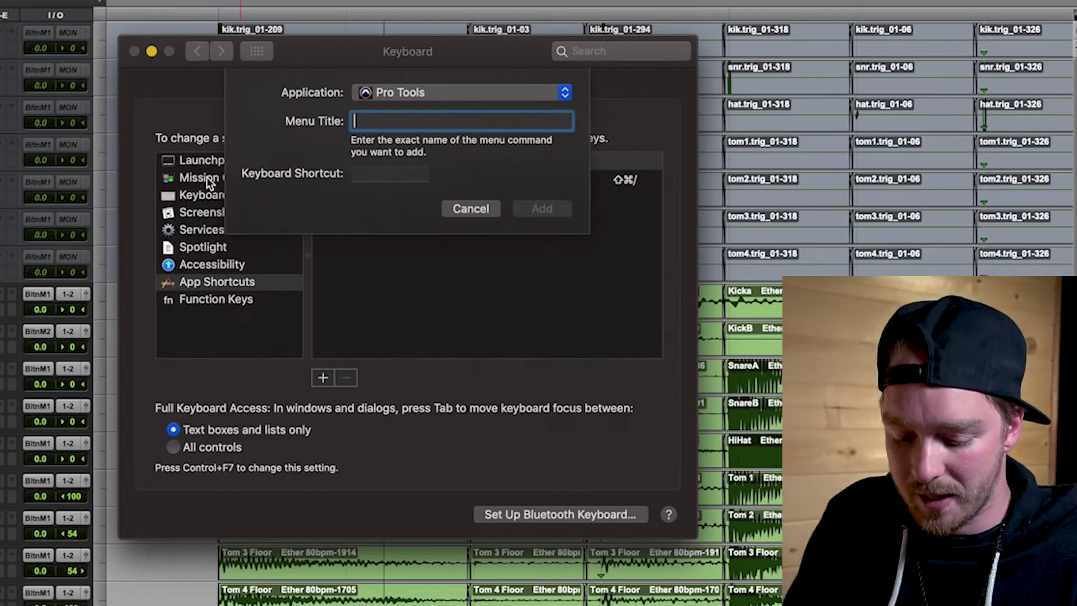
{"action": "type", "text": "Delete"}
{"action": "left_click", "coordinate": [370, 170]}
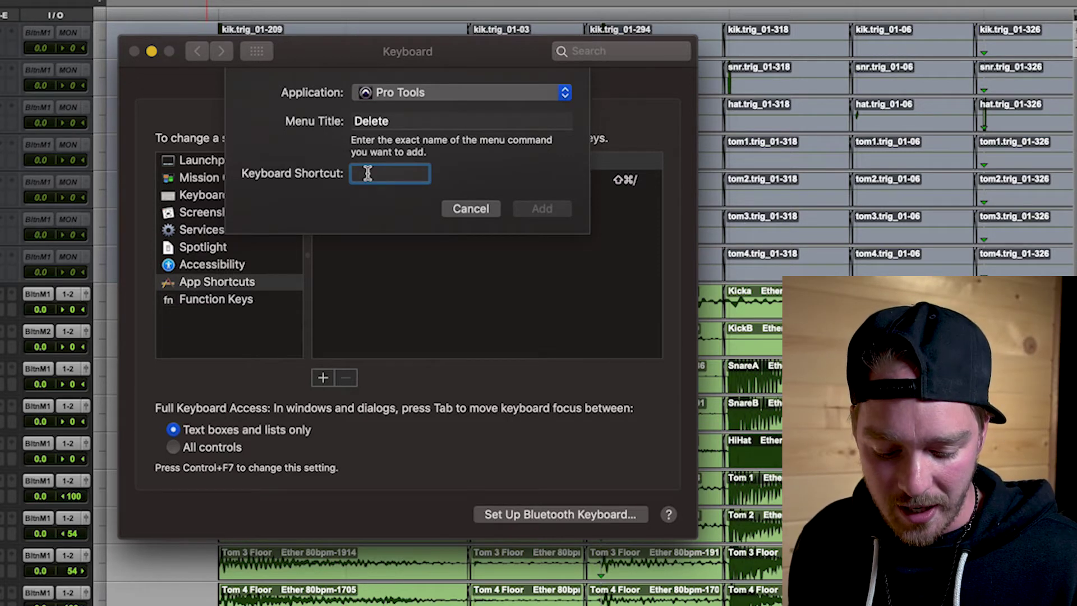
{"action": "key", "text": "shift+super+d"}
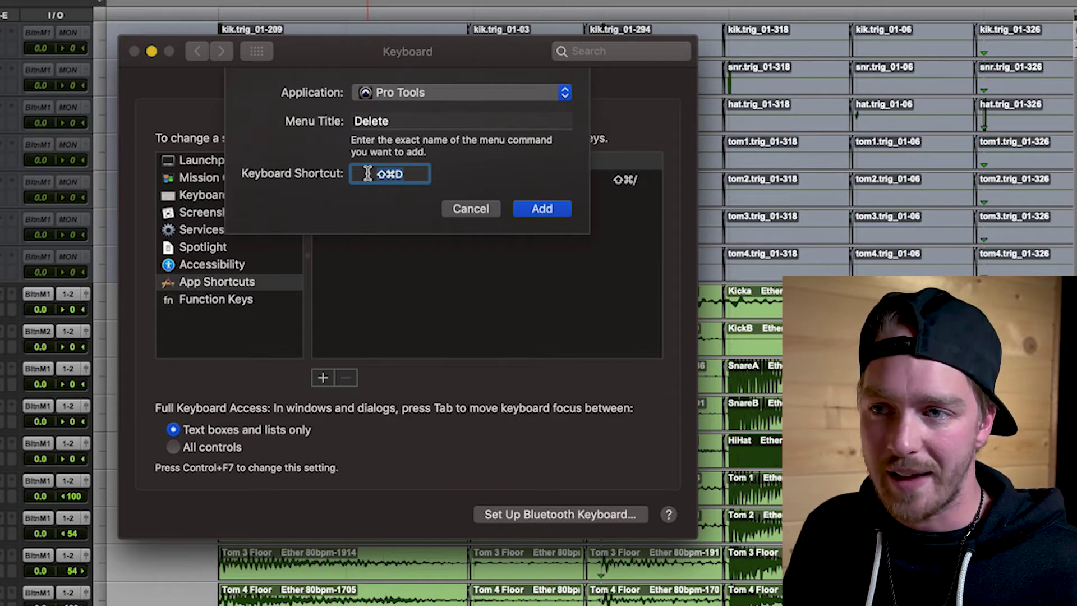
{"action": "left_click", "coordinate": [529, 207]}
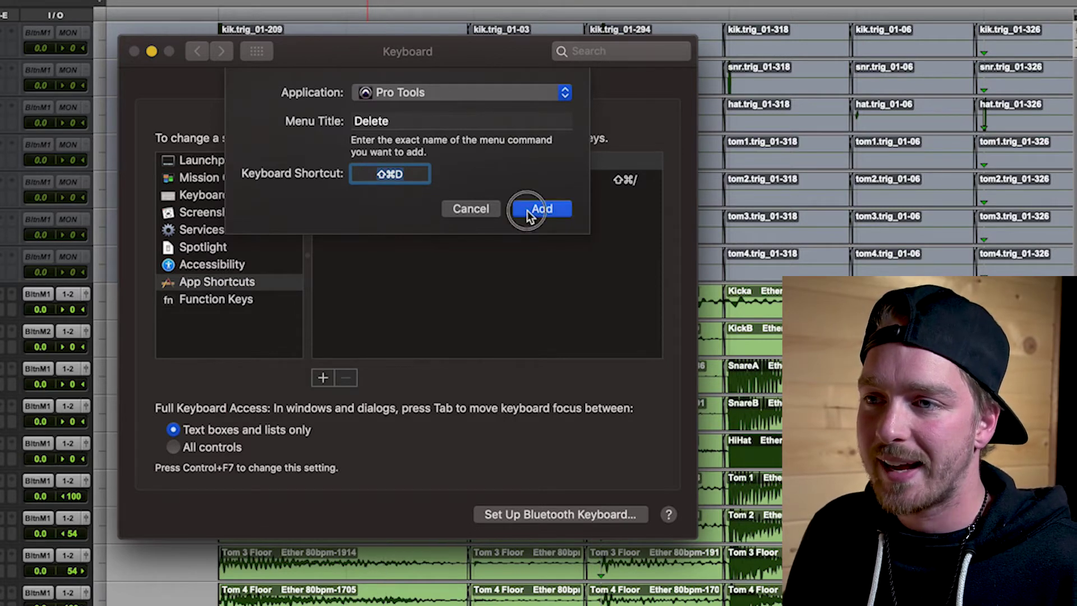
{"action": "left_click", "coordinate": [350, 201]}
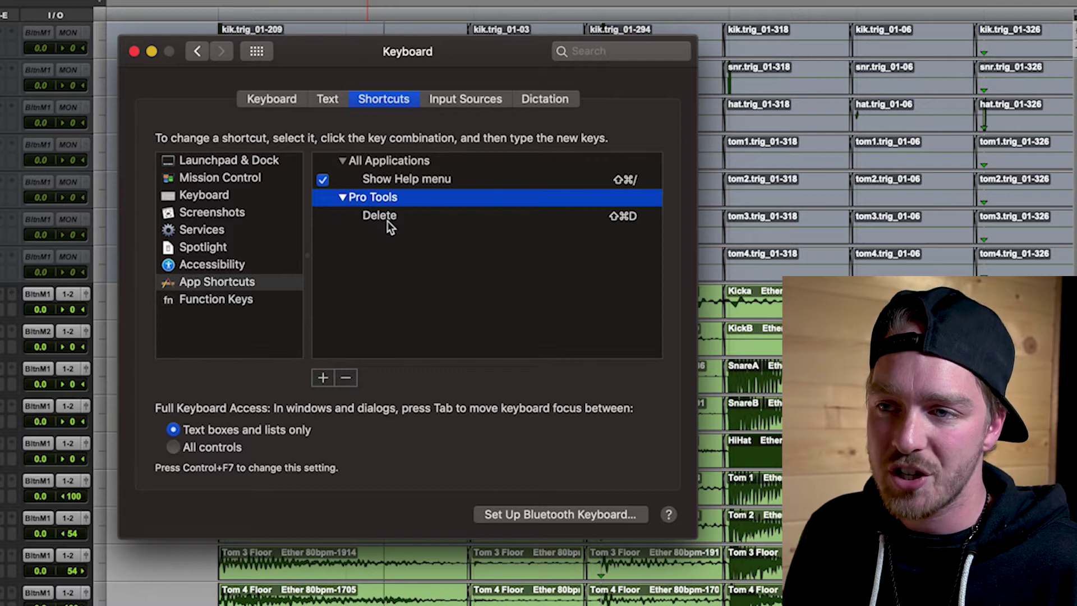
{"action": "left_click", "coordinate": [404, 217]}
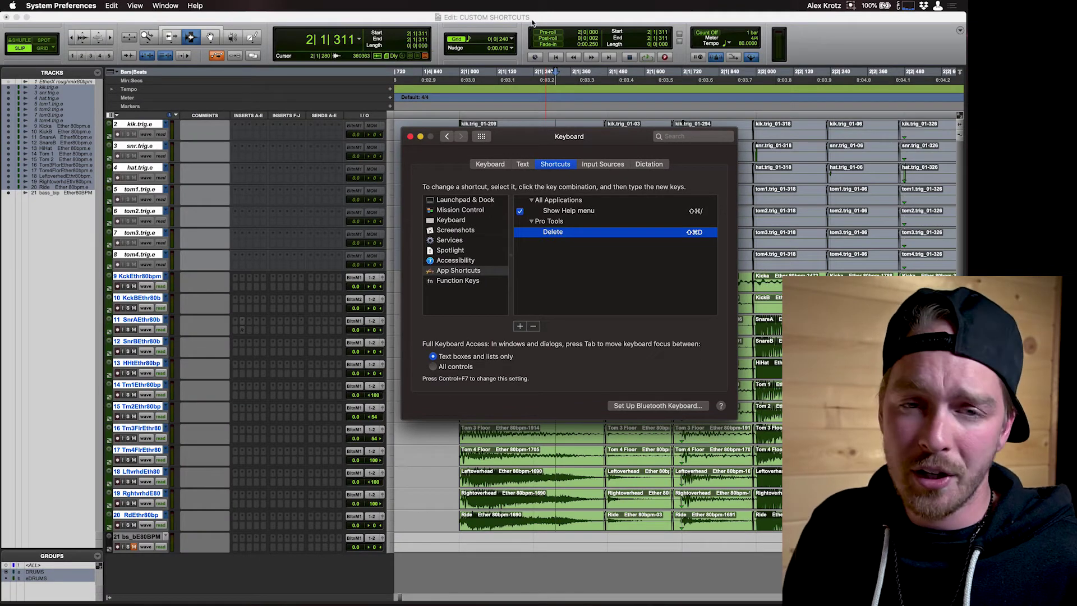
Step: Switch back to Pro Tools and confirm Edit > Fades > Delete shows ⇧⌘D
{"action": "key", "text": "super+Tab"}
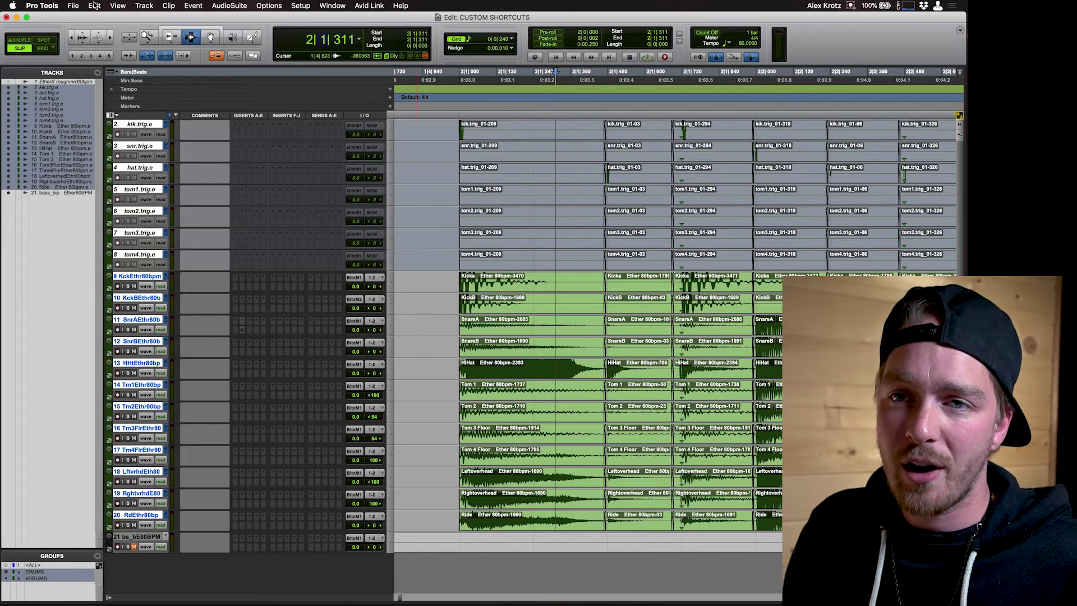
{"action": "left_click", "coordinate": [94, 5]}
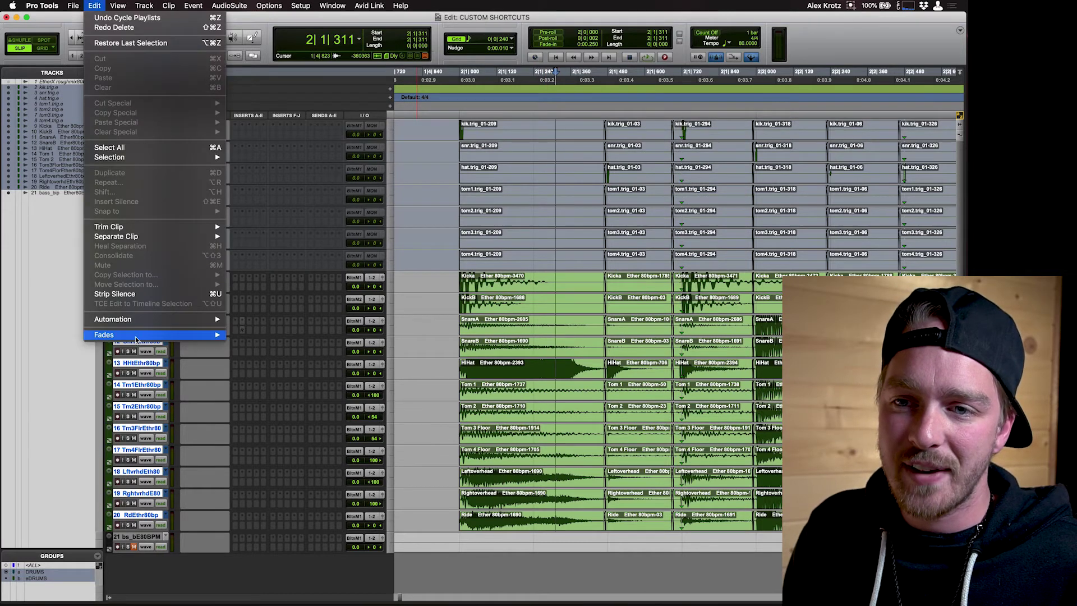
{"action": "mouse_move", "coordinate": [141, 335]}
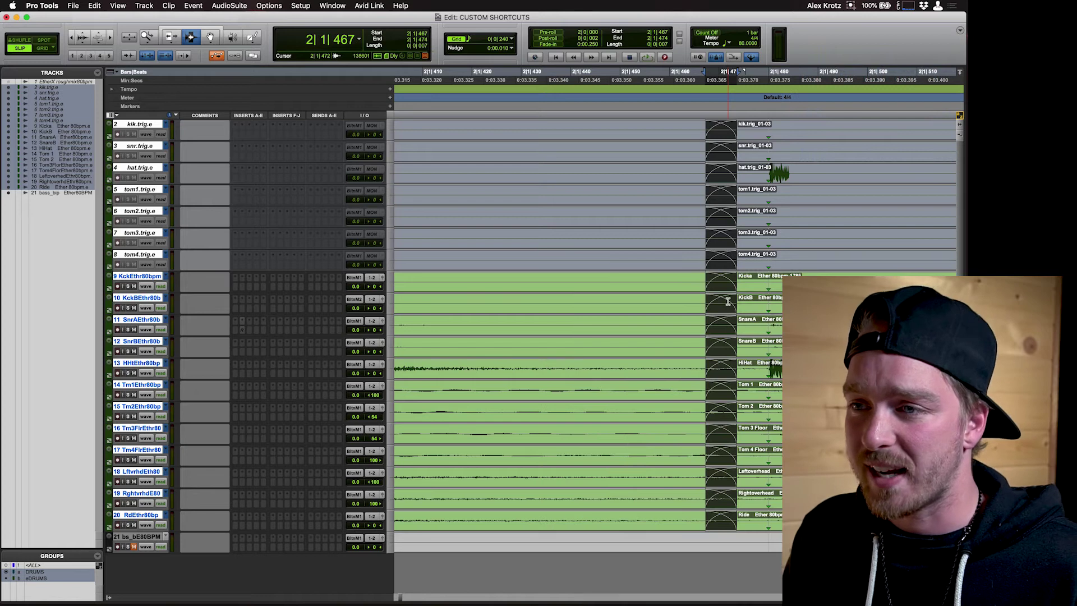
Step: Delete the crossfades at the edit point across all tracks, then zoom out
{"action": "key", "text": "Delete"}
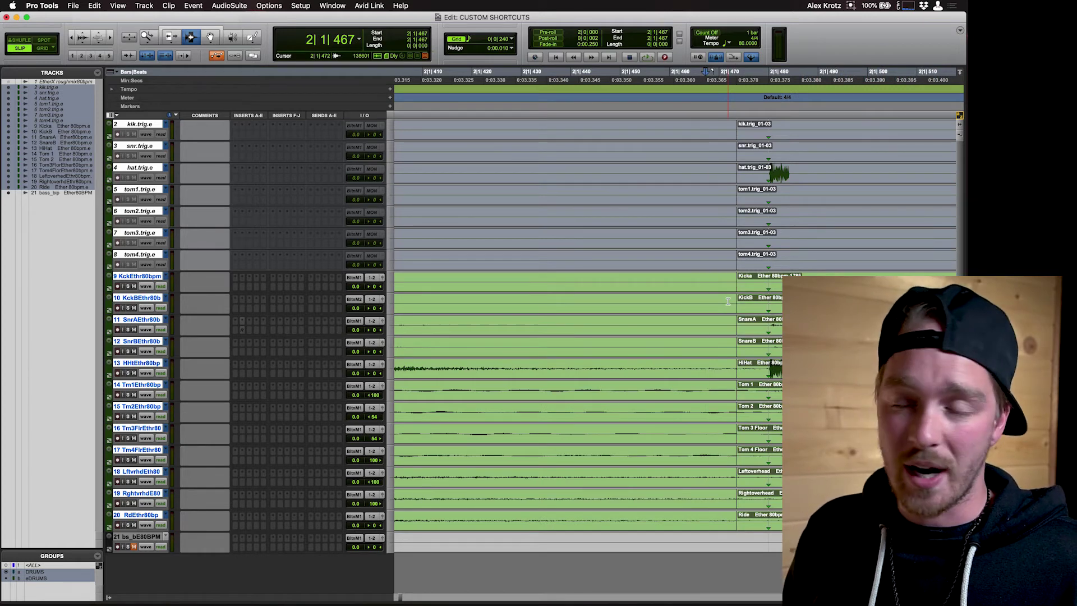
{"action": "key", "text": "super+z"}
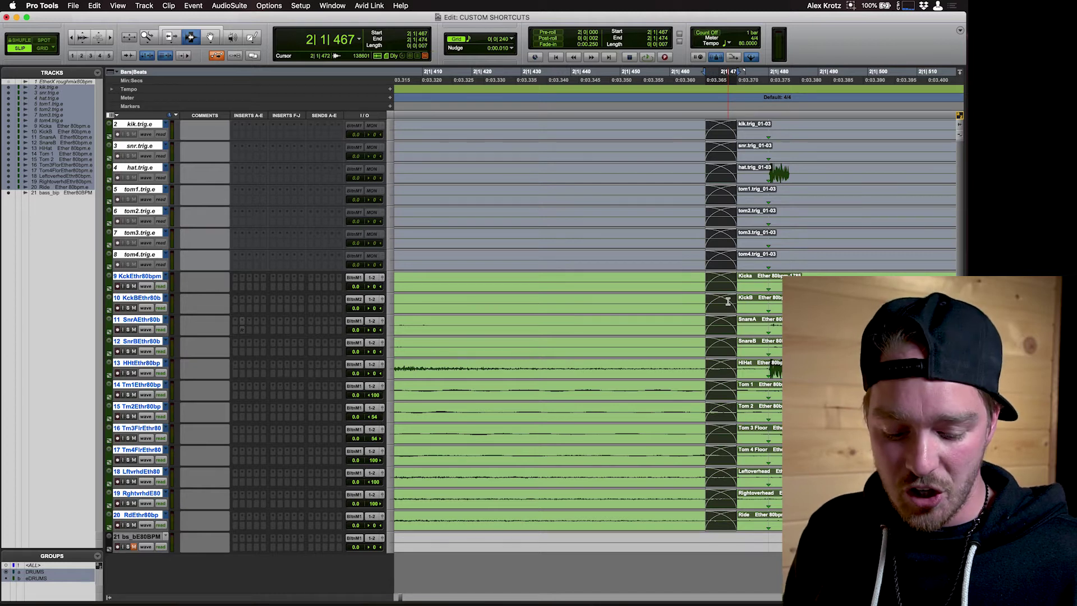
{"action": "key", "text": "Delete"}
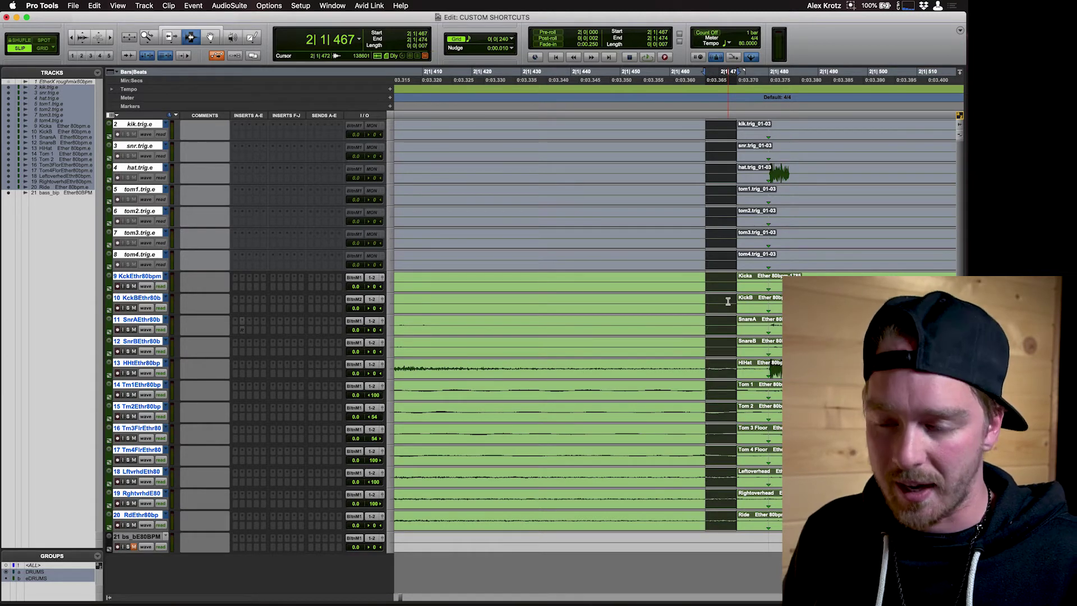
{"action": "key", "text": "super+bracketleft"}
Step: Test deleting a range ending at 2|2|104, undo it, and zoom out further
{"action": "left_click", "coordinate": [810, 302], "text": "shift"}
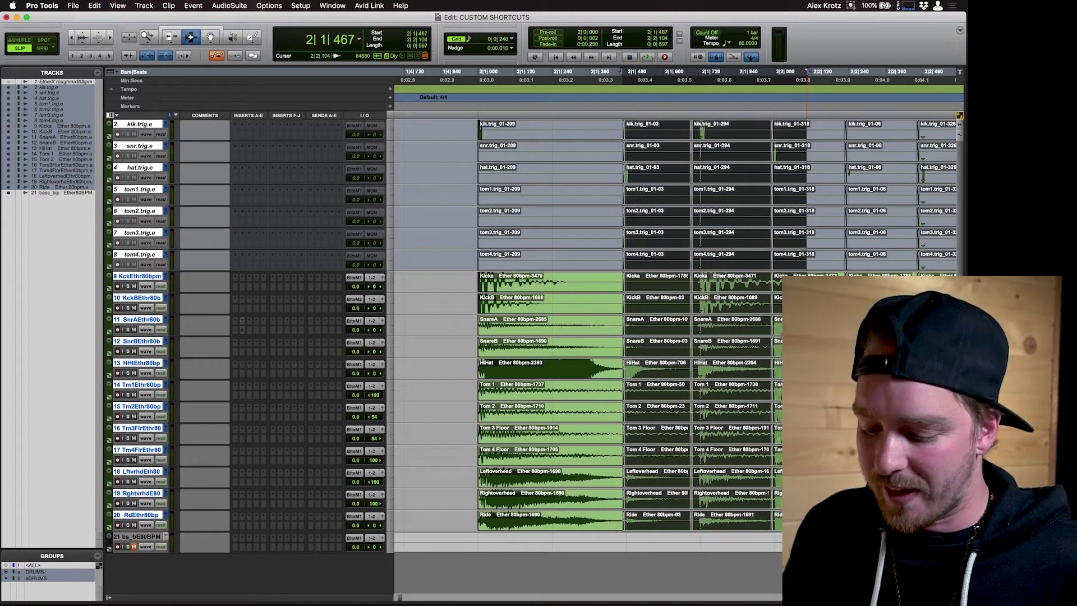
{"action": "key", "text": "Delete"}
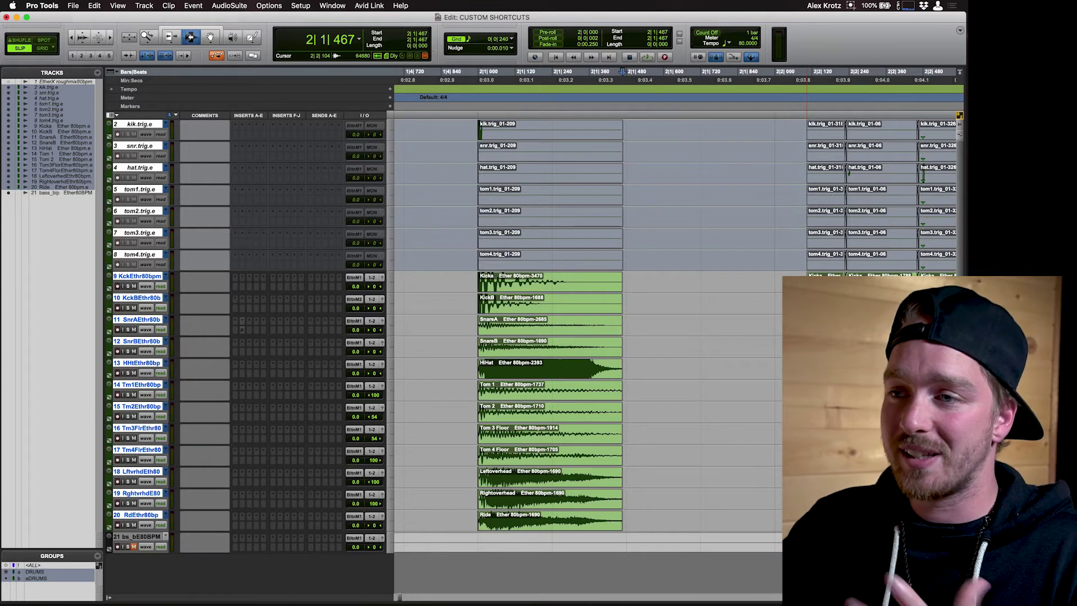
{"action": "key", "text": "super+z"}
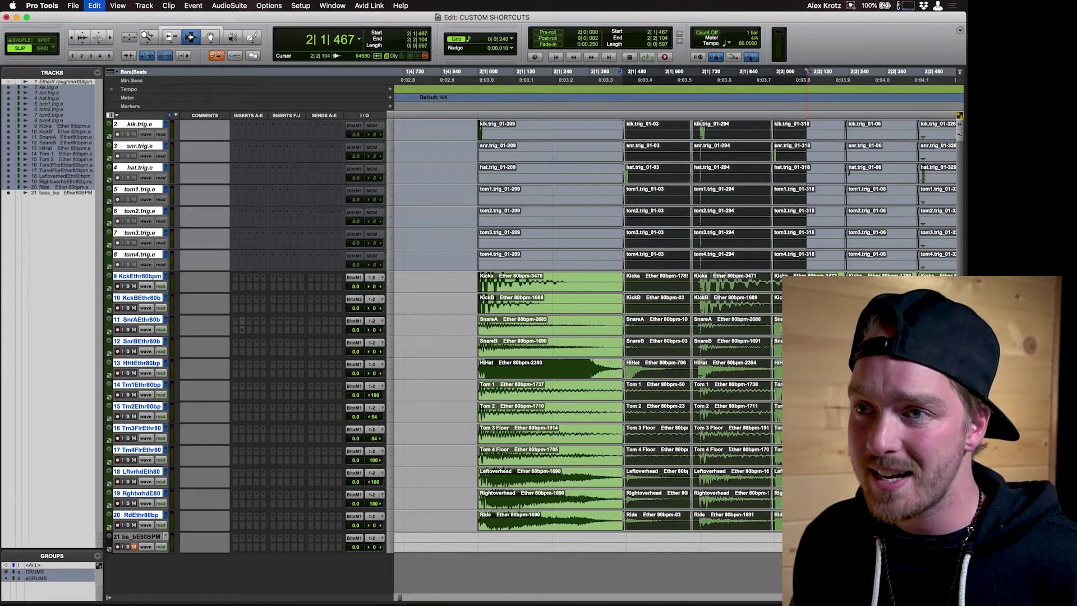
{"action": "key", "text": "super+bracketright"}
{"action": "key", "text": "super+bracketleft"}
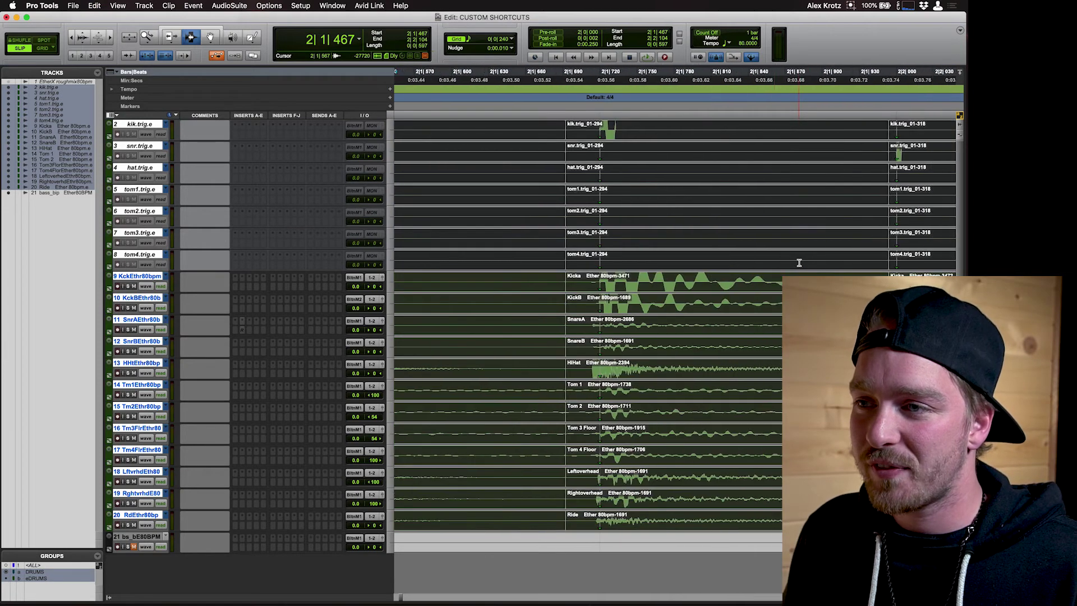
{"action": "key", "text": "super+bracketleft"}
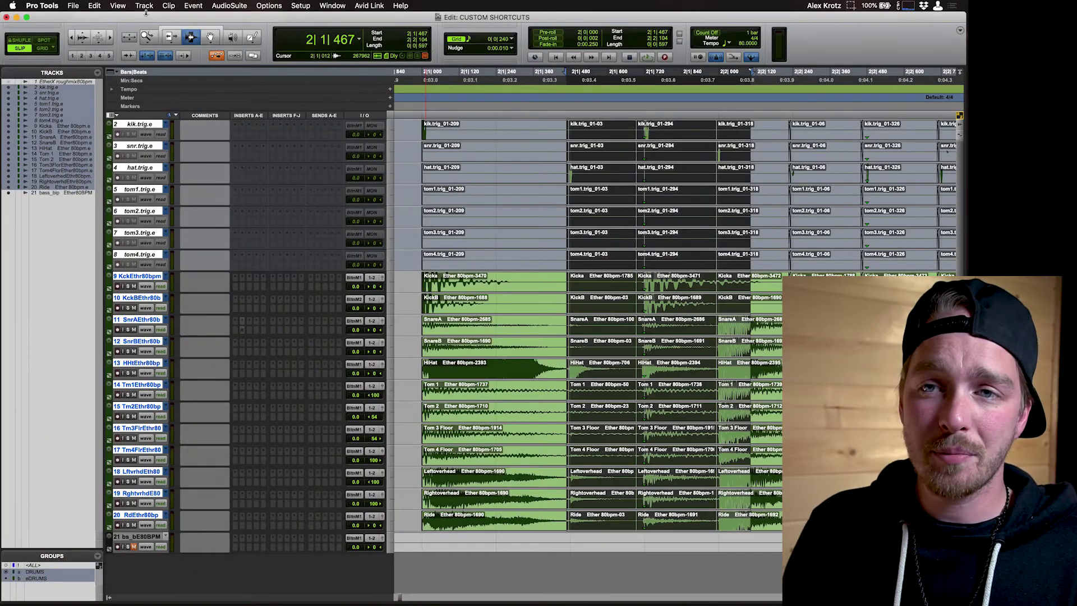
Step: Create a mono Audio 1 track, select it, then delete it with Shift-Command-Backspace
{"action": "left_click", "coordinate": [144, 6]}
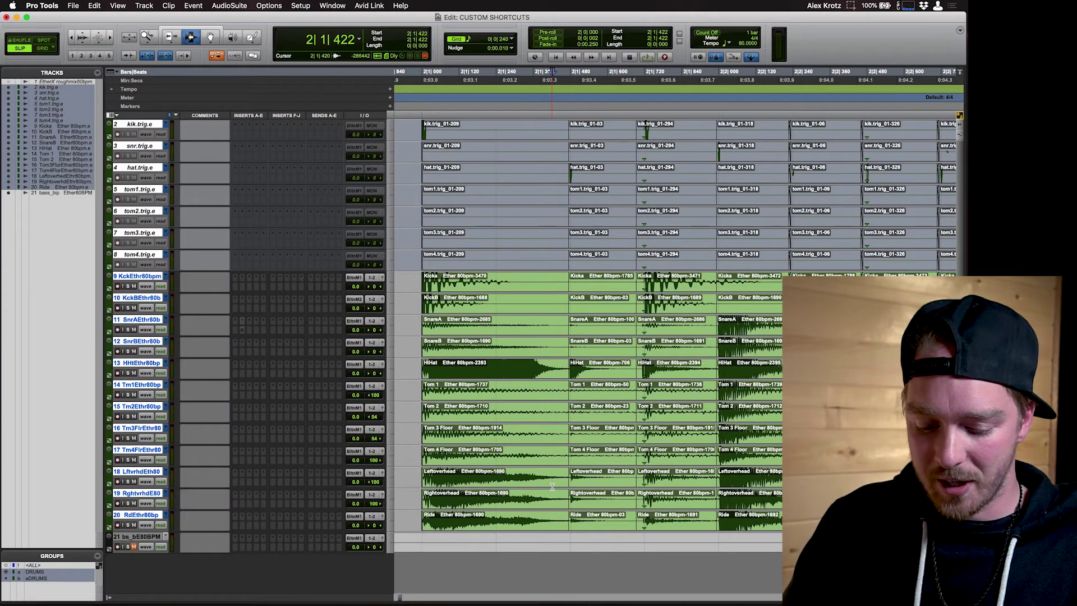
{"action": "key", "text": "super+shift+n"}
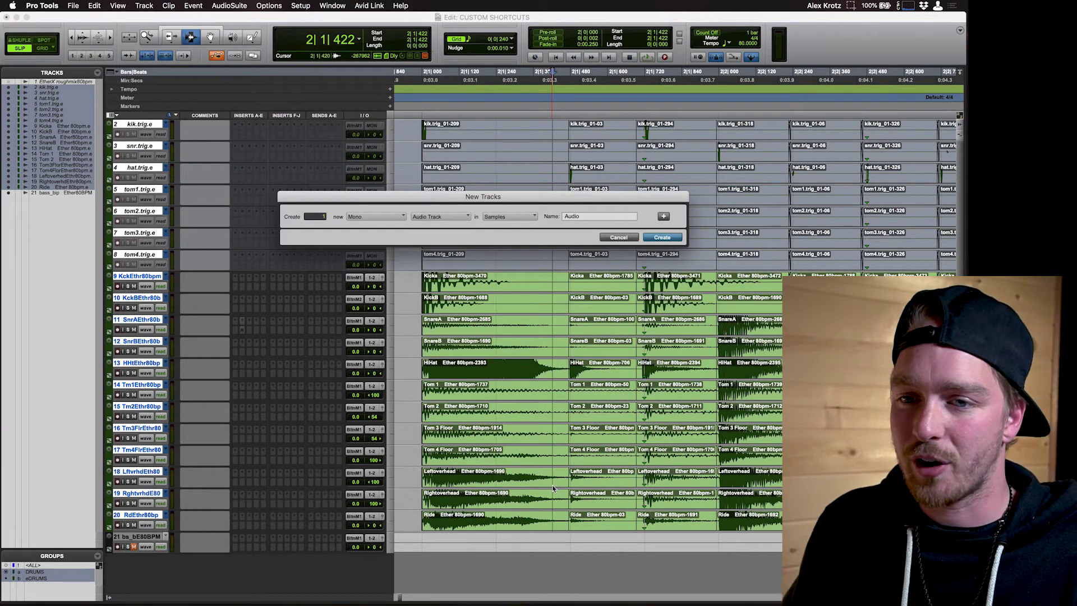
{"action": "key", "text": "Return"}
{"action": "left_click_drag", "start_coordinate": [480, 561], "coordinate": [514, 558]}
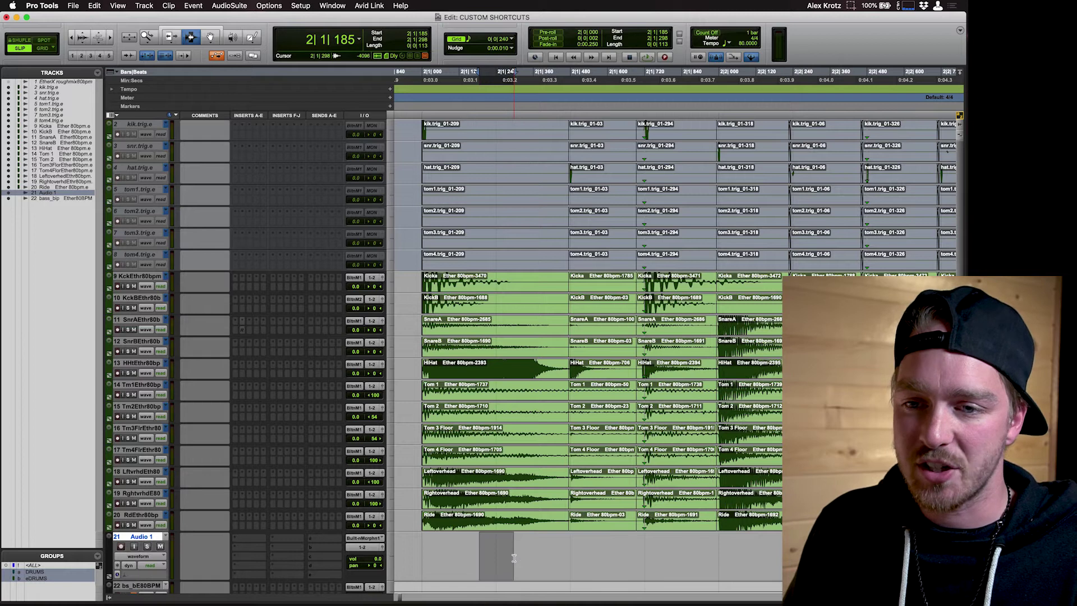
{"action": "left_click", "coordinate": [144, 6]}
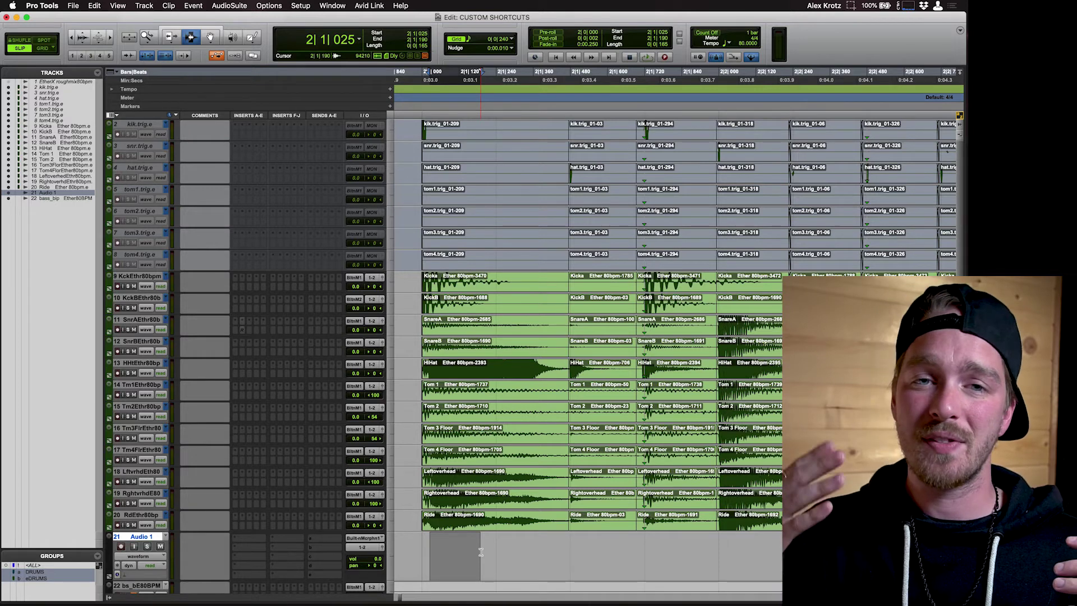
{"action": "key", "text": "super+shift+BackSpace"}
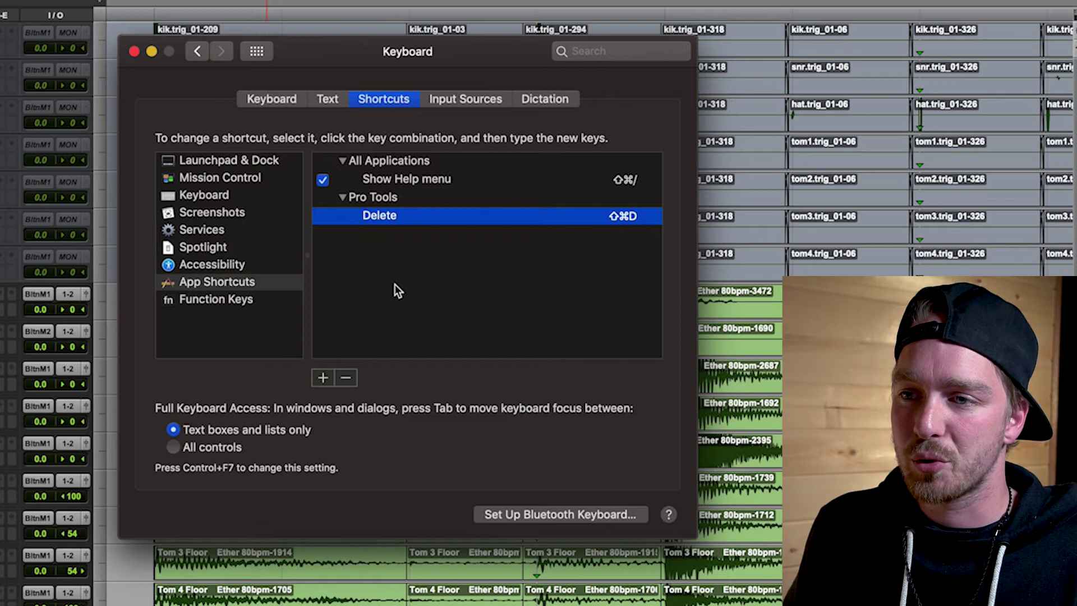
Step: Add a Pro Tools shortcut for 'Name' using Control-Option-Command-N
{"action": "left_click", "coordinate": [323, 378]}
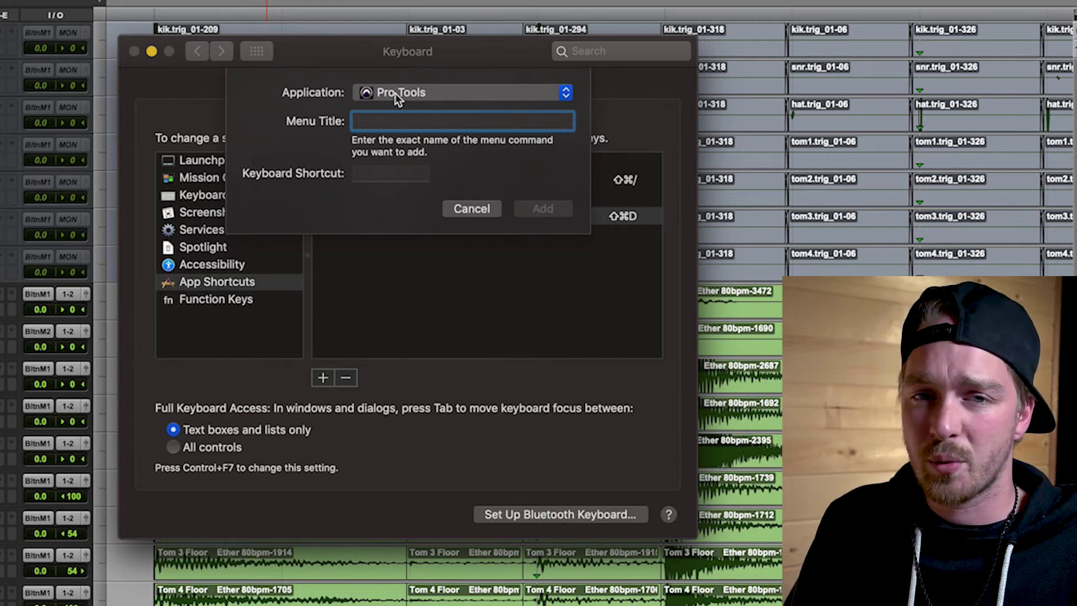
{"action": "type", "text": "Name"}
{"action": "key", "text": "Tab"}
{"action": "key", "text": "ctrl+alt+super+n"}
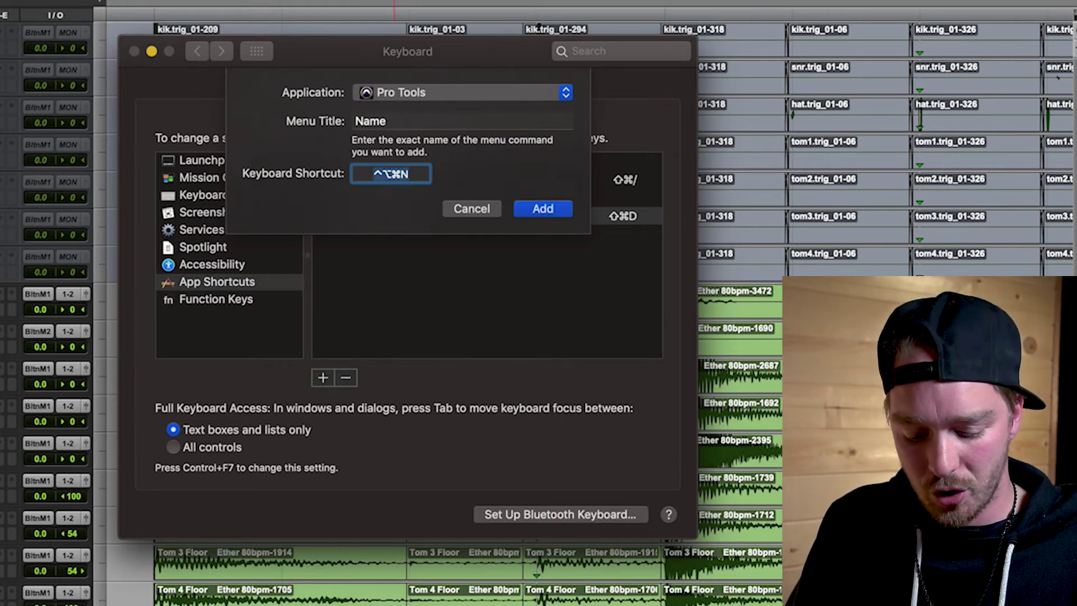
{"action": "left_click", "coordinate": [543, 208]}
Step: Add a Pro Tools shortcut for 'Clip Gain Info' using Control-Option-Command-C
{"action": "left_click", "coordinate": [323, 378]}
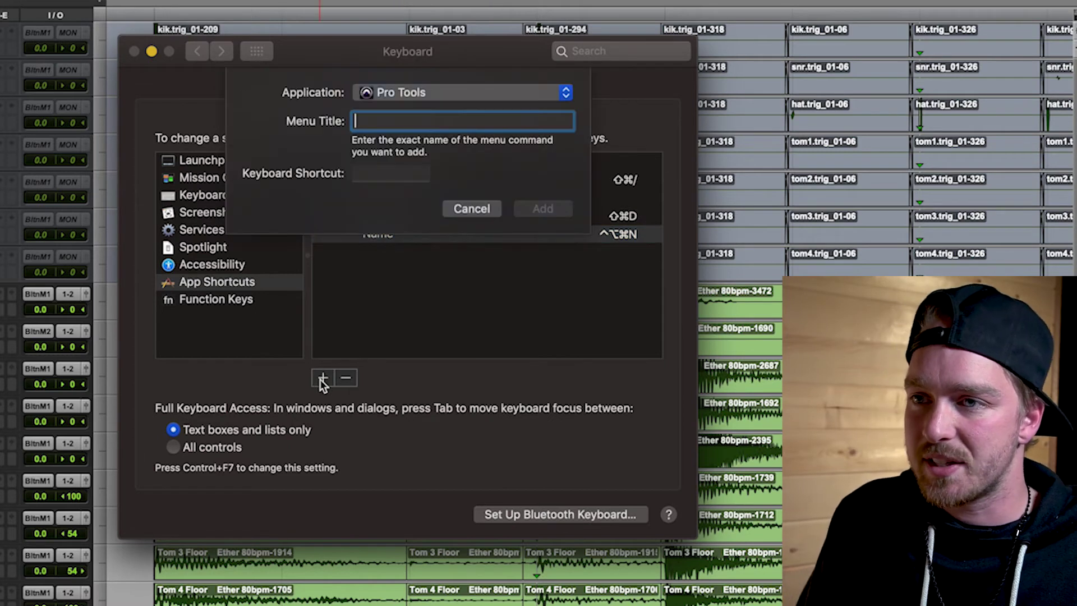
{"action": "type", "text": "Clip A"}
{"action": "key", "text": "BackSpace"}
{"action": "key", "text": "BackSpace"}
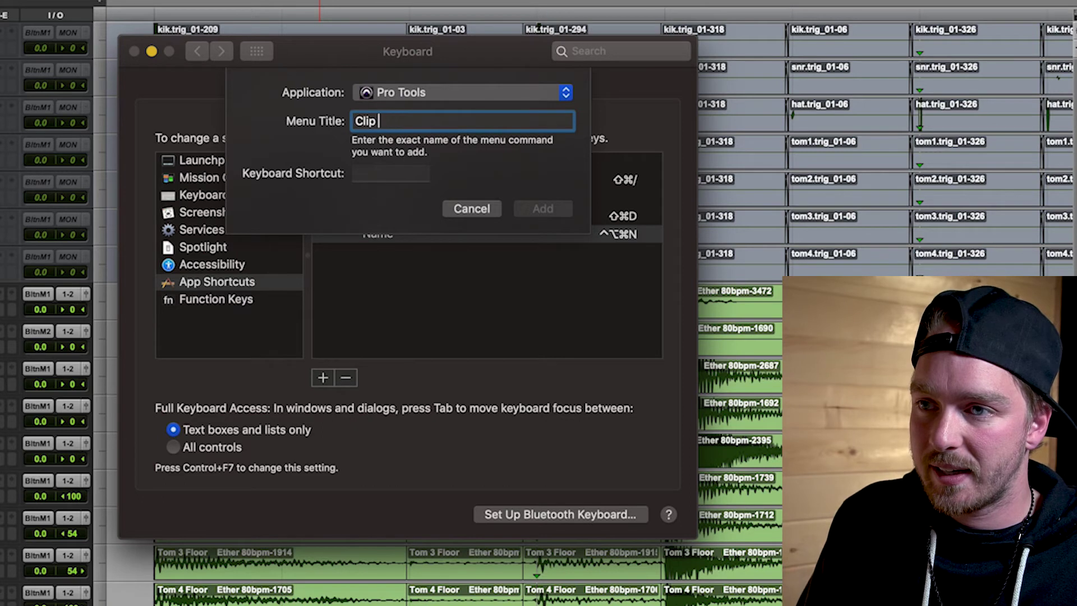
{"action": "type", "text": "Gain Info"}
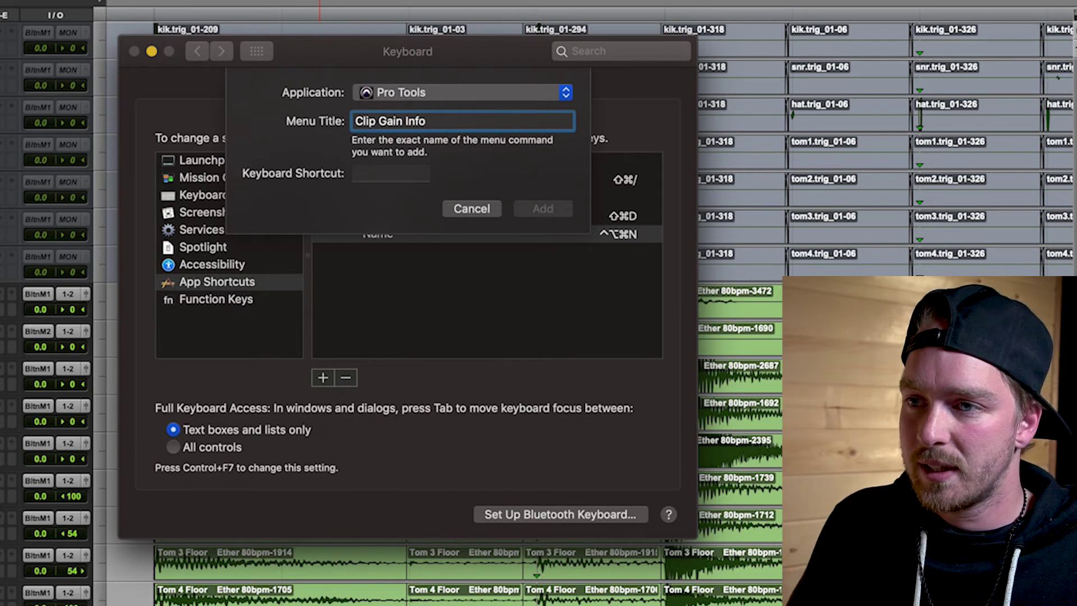
{"action": "key", "text": "Tab"}
{"action": "key", "text": "ctrl+alt+super+c"}
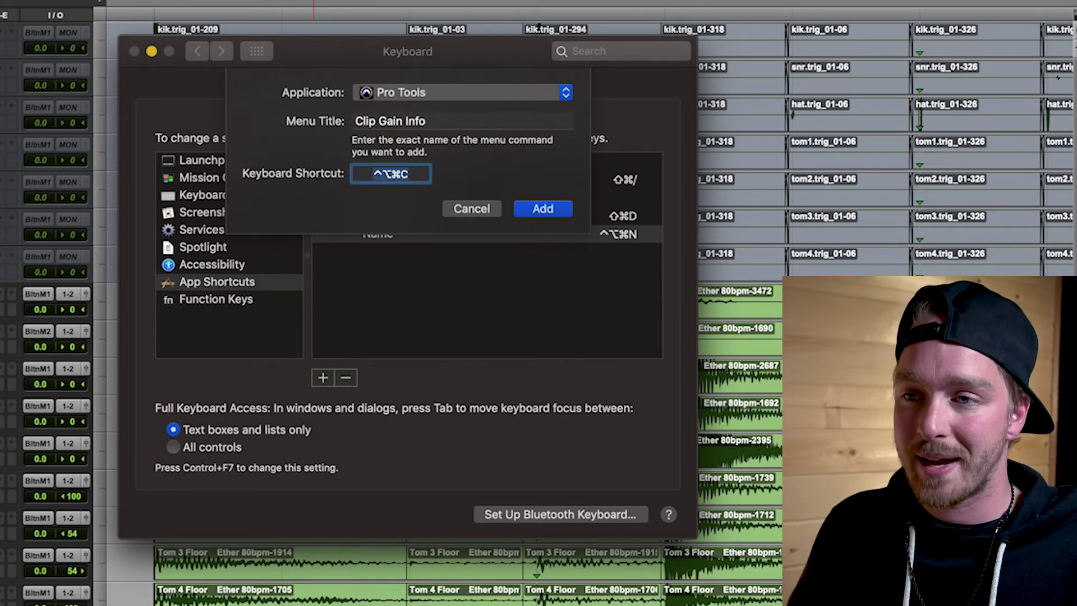
{"action": "left_click", "coordinate": [544, 210]}
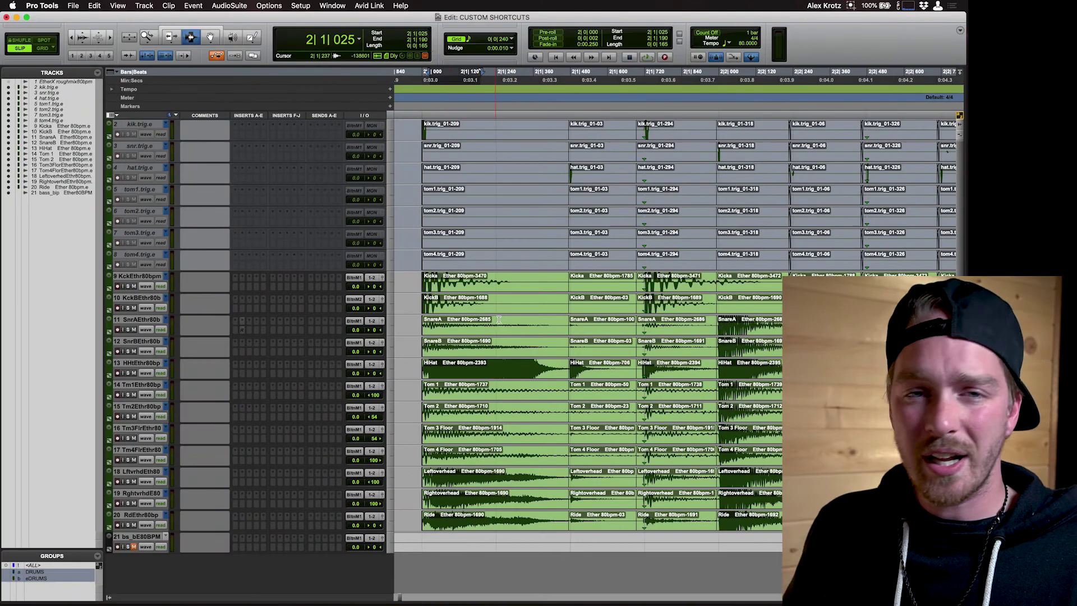
Step: Select all the session's tracks and make them taller
{"action": "left_click", "coordinate": [449, 374]}
{"action": "key", "text": "super+bracketright"}
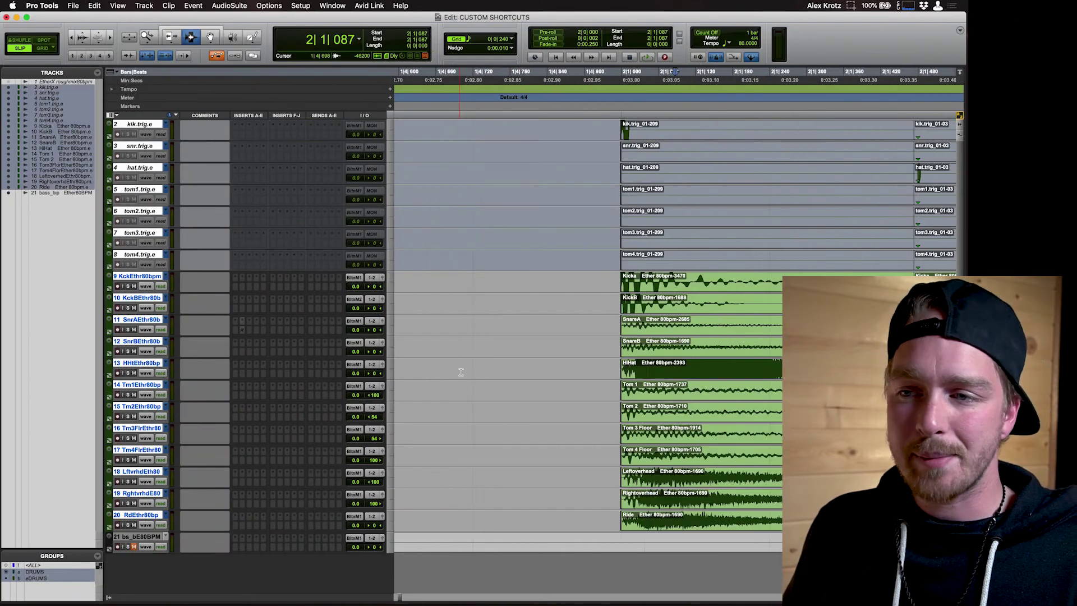
{"action": "key", "text": "ctrl+Up"}
Step: Set the edit point at 1|4|959, show clip names and gain readouts, and check the clip display shortcuts
{"action": "left_click", "coordinate": [627, 361]}
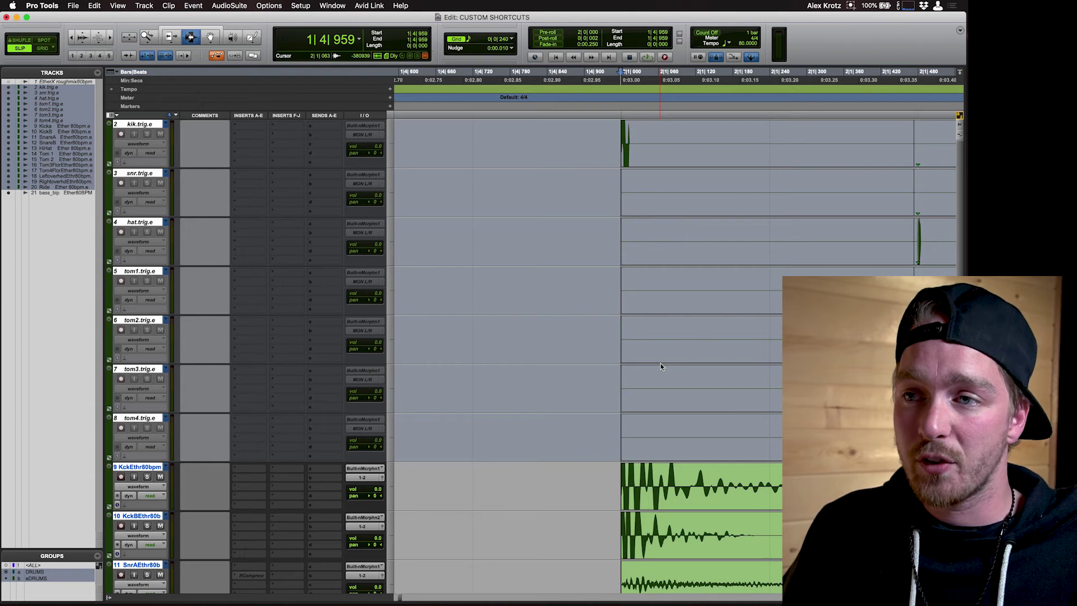
{"action": "key", "text": "ctrl+shift+minus"}
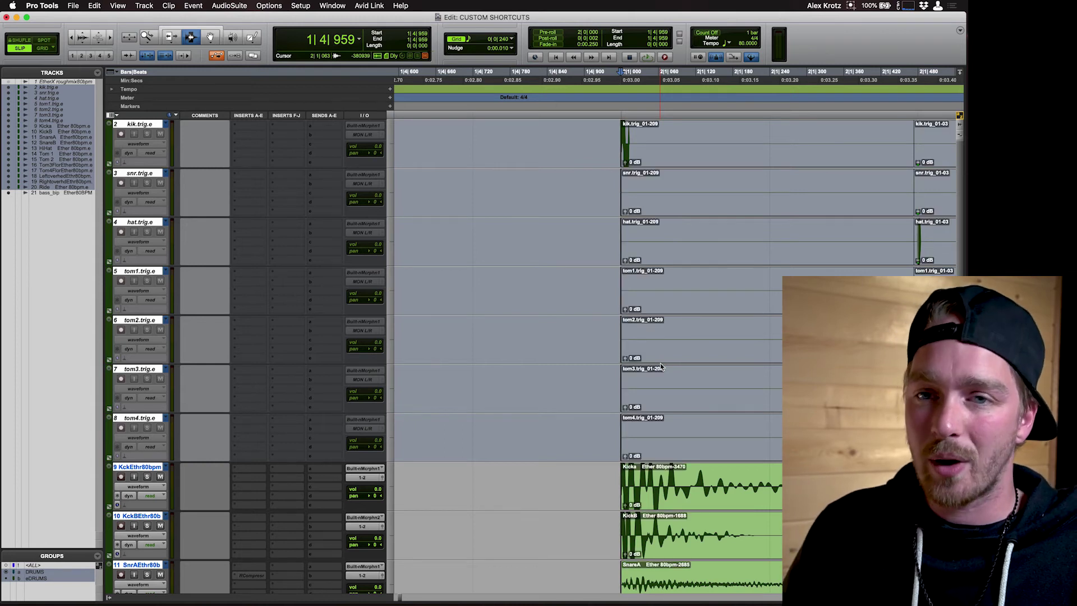
{"action": "left_click", "coordinate": [118, 5]}
{"action": "mouse_move", "coordinate": [140, 72]}
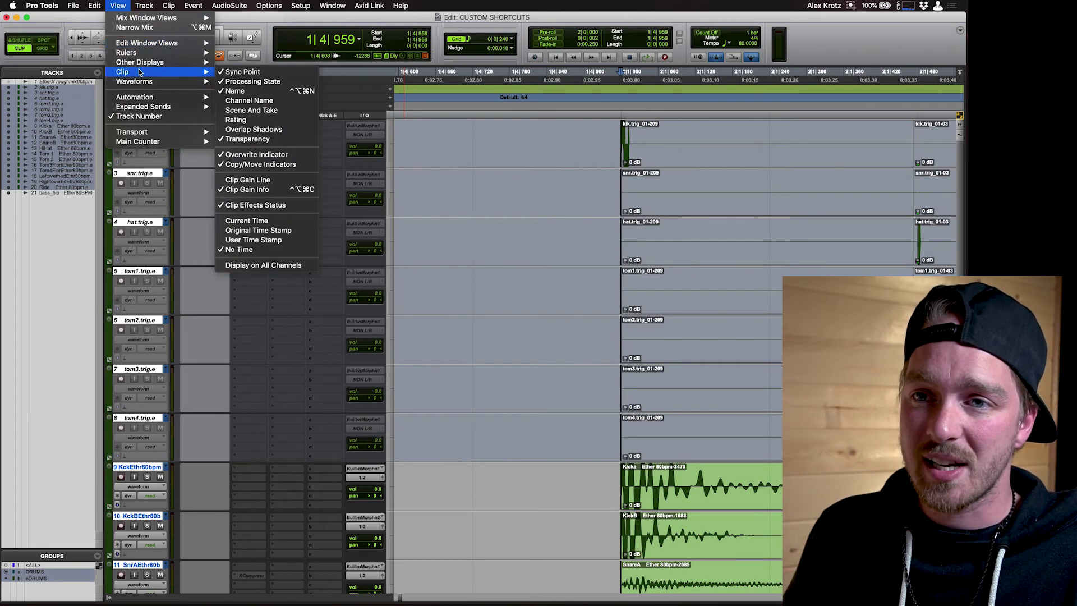